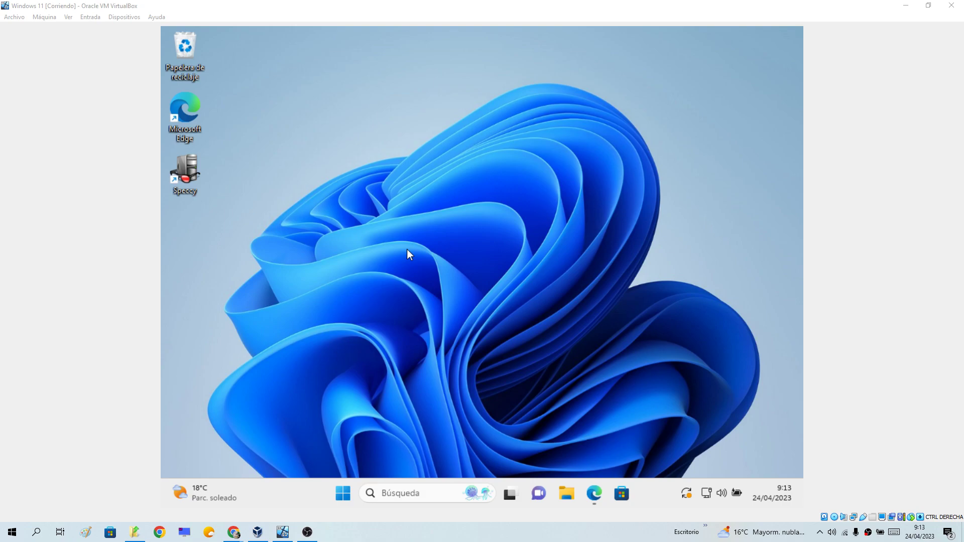
# Step: Open the Concentración page in the Windows 11 system settings
pyautogui.click(403, 249)
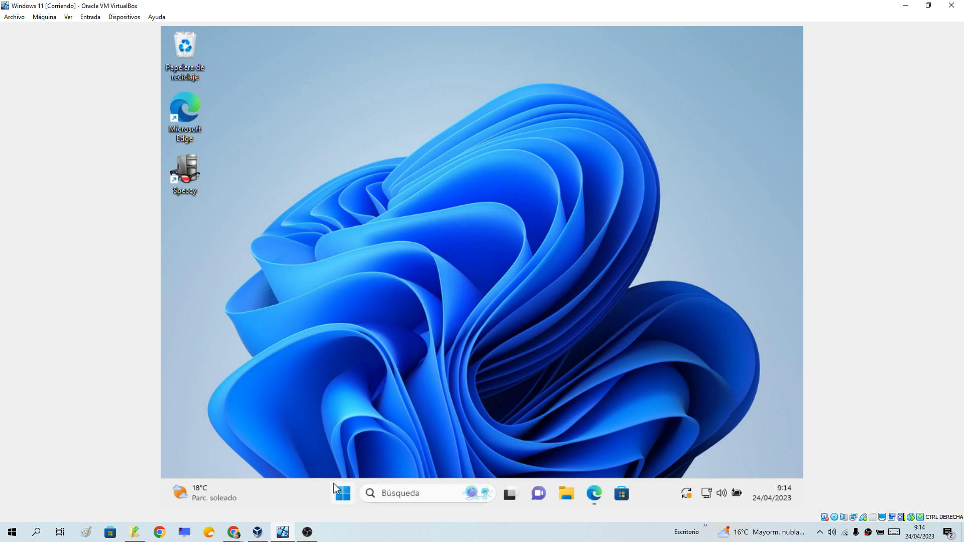
pyautogui.rightClick(339, 494)
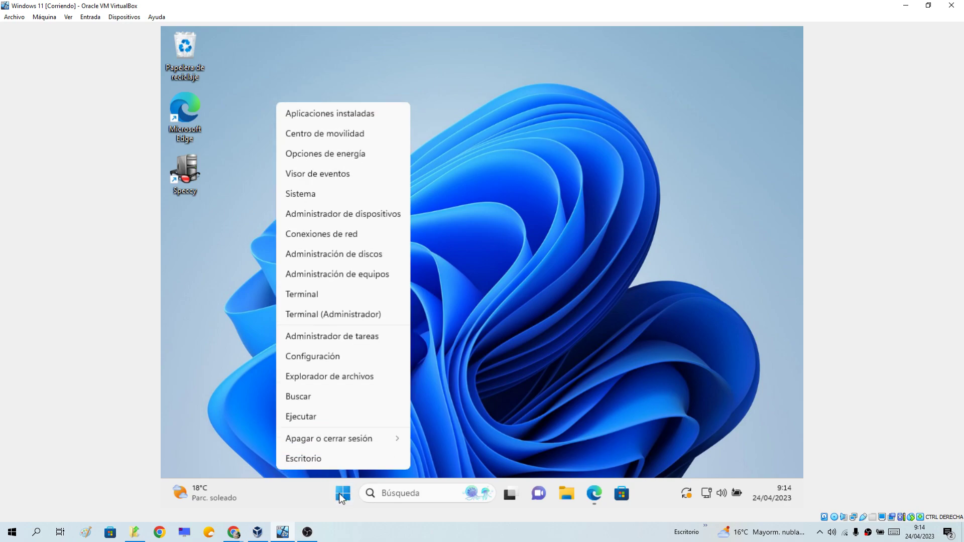
pyautogui.click(309, 359)
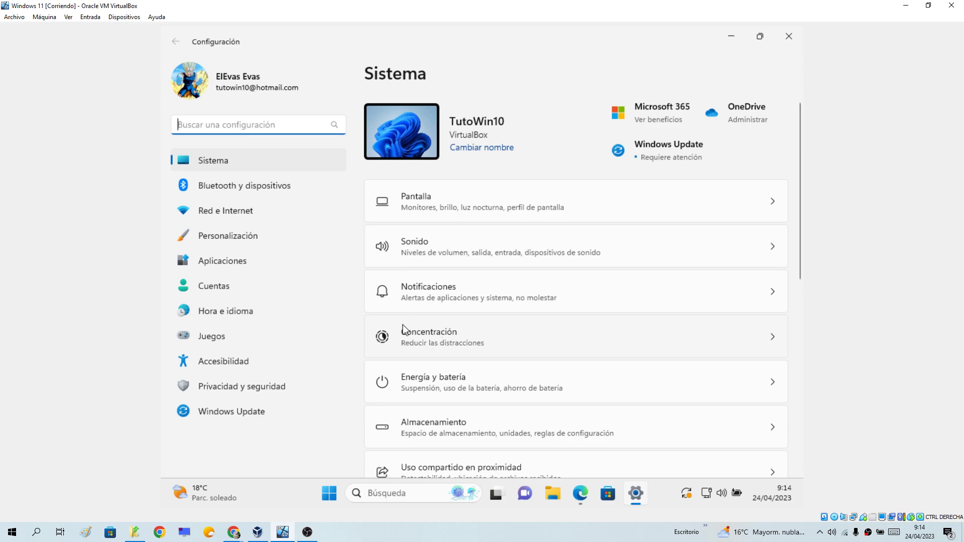
pyautogui.click(420, 348)
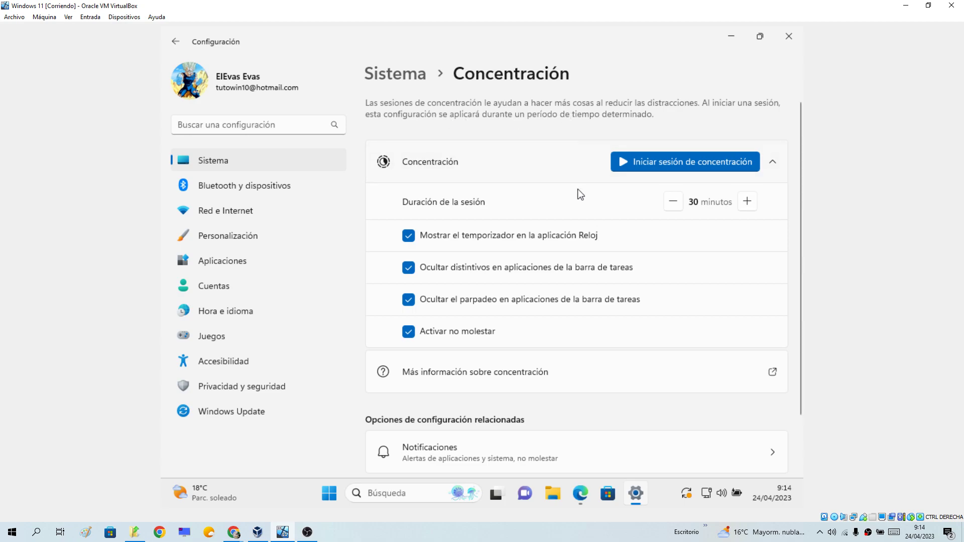
# Step: Try shortening and lengthening the focus session duration, leaving it at 30 minutes
pyautogui.click(675, 202)
pyautogui.click(675, 202)
pyautogui.click(677, 202)
pyautogui.click(678, 202)
pyautogui.click(743, 204)
pyautogui.click(746, 206)
pyautogui.click(748, 201)
# Step: Turn the clock timer, taskbar badge hiding, taskbar flashing hiding and do-not-disturb options off and back on one by one
pyautogui.click(407, 239)
pyautogui.click(407, 239)
pyautogui.click(409, 268)
pyautogui.click(409, 268)
pyautogui.click(407, 307)
pyautogui.click(406, 304)
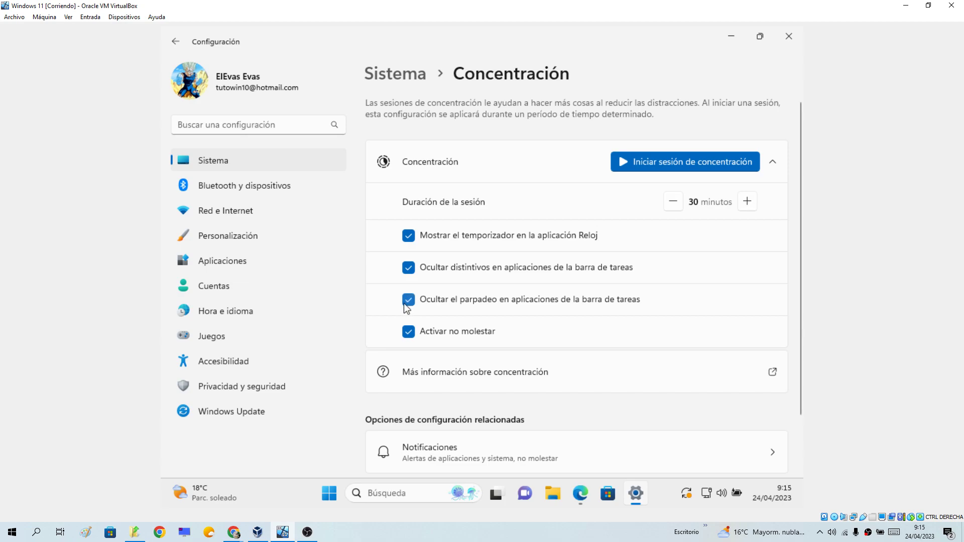
pyautogui.click(409, 336)
pyautogui.click(410, 335)
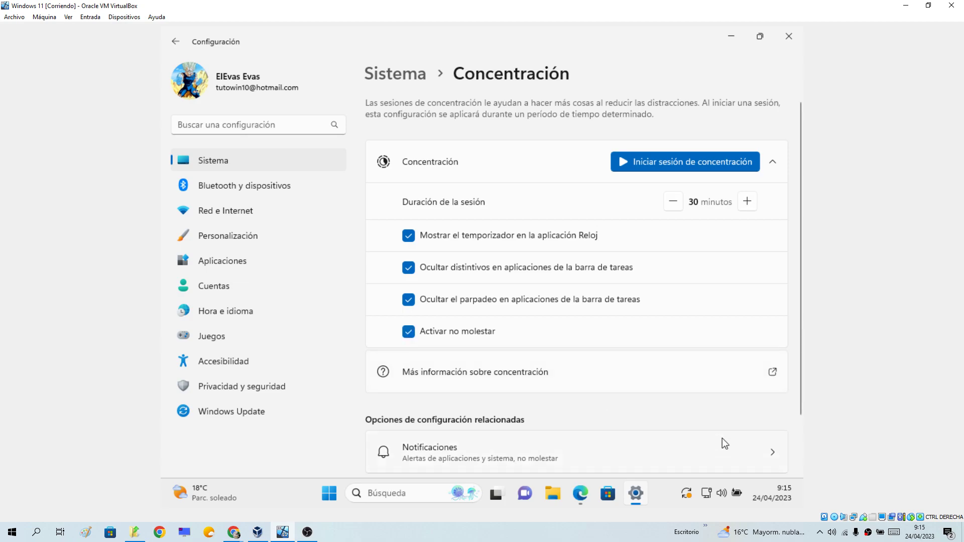
# Step: Check the focus controls in the taskbar calendar flyout and start a 30-minute session from the Concentración page
pyautogui.moveTo(768, 497)
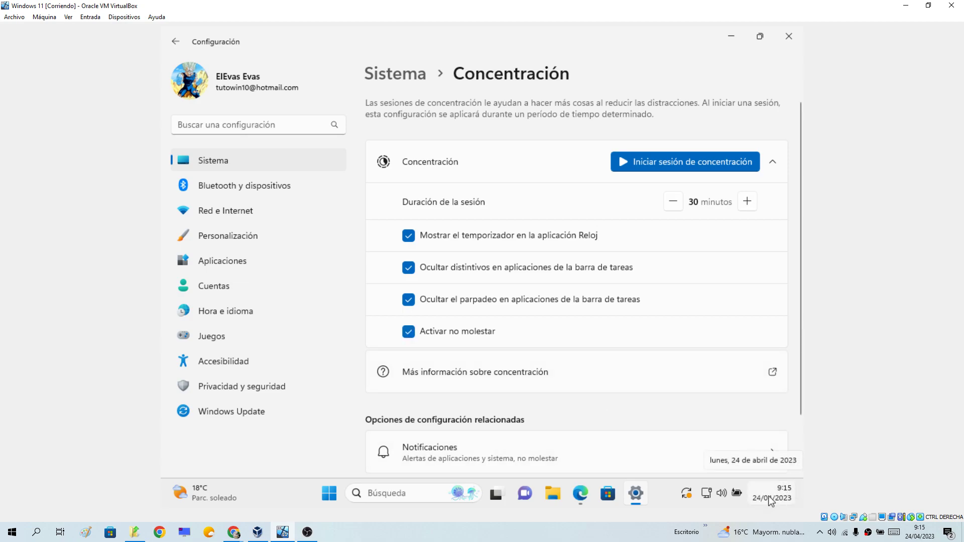
pyautogui.click(772, 496)
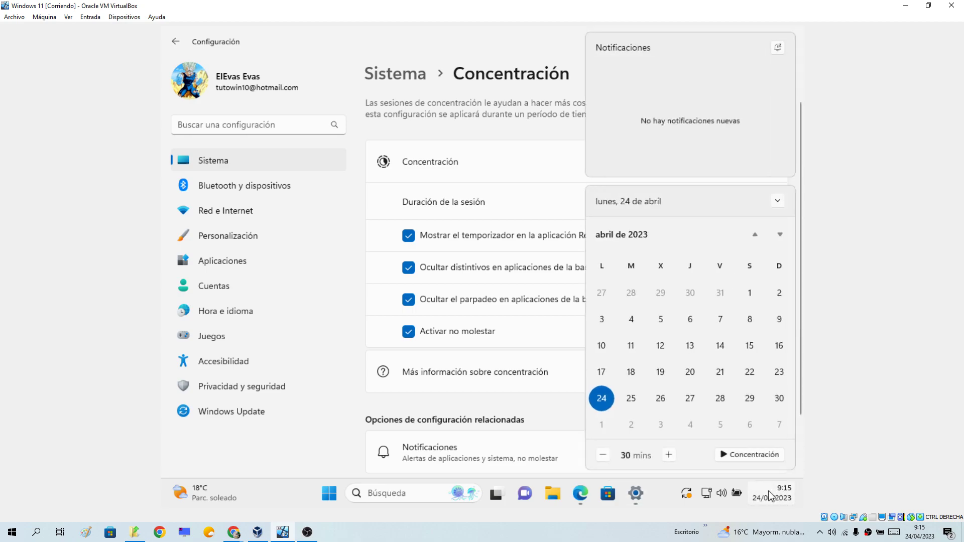
pyautogui.click(770, 496)
pyautogui.click(771, 497)
pyautogui.click(771, 496)
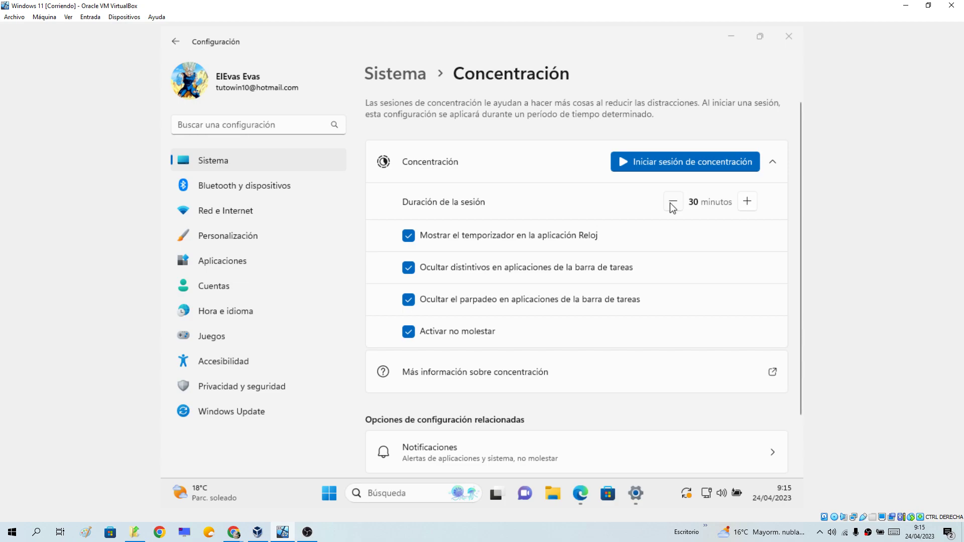
pyautogui.click(664, 165)
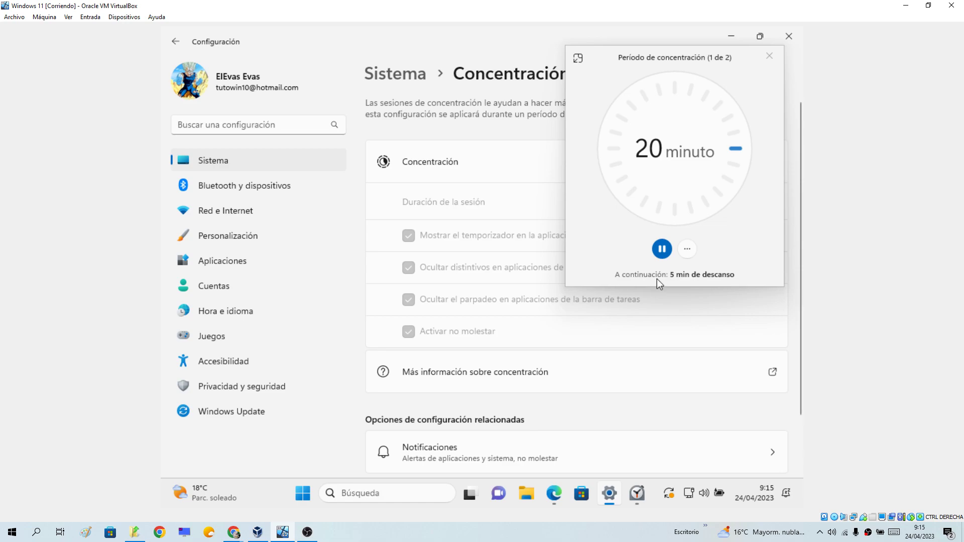
# Step: Hide and restore the remaining time on the focus timer, and close the timer window
pyautogui.click(688, 252)
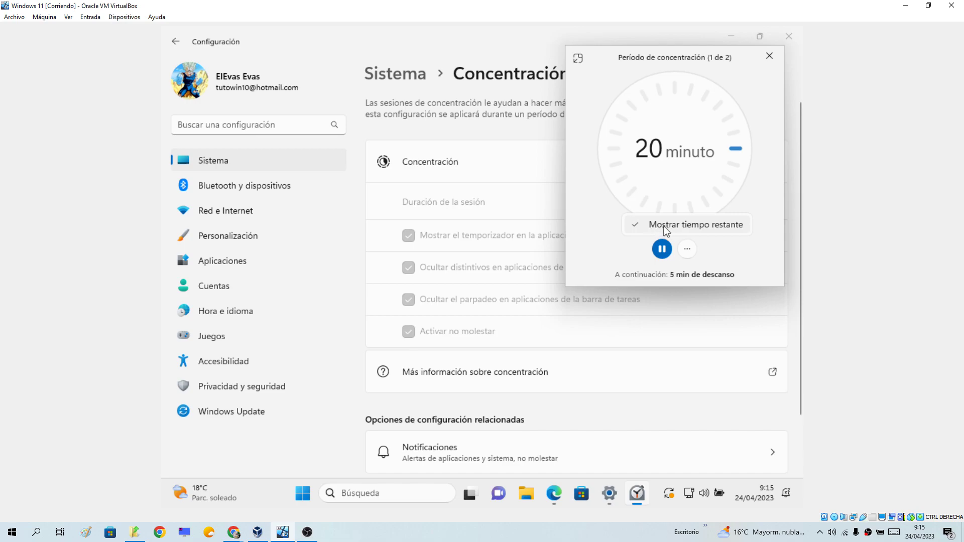
pyautogui.click(664, 226)
pyautogui.click(687, 249)
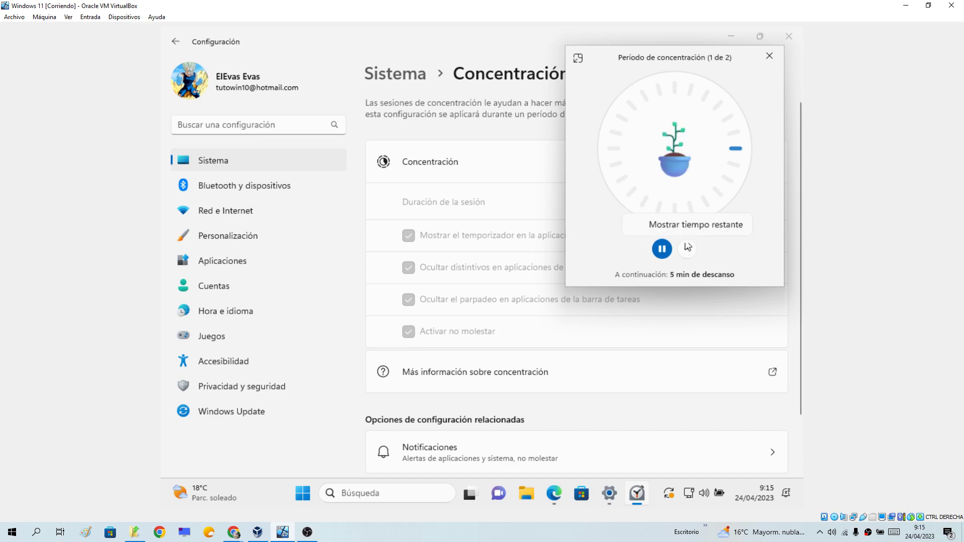
pyautogui.click(681, 224)
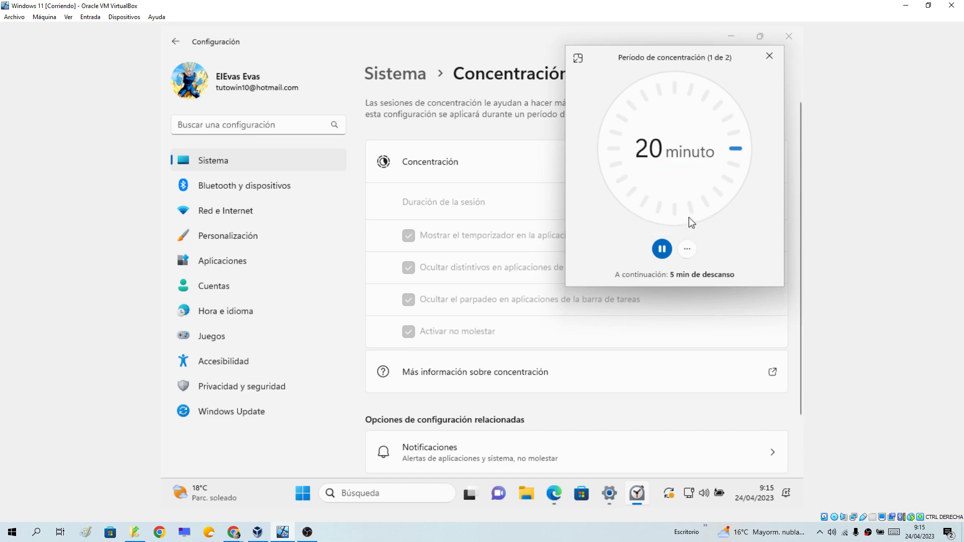
pyautogui.click(760, 56)
# Step: Open the Establecer notificaciones de prioridad page from the related notification settings
pyautogui.scroll(-2, 608, 211)
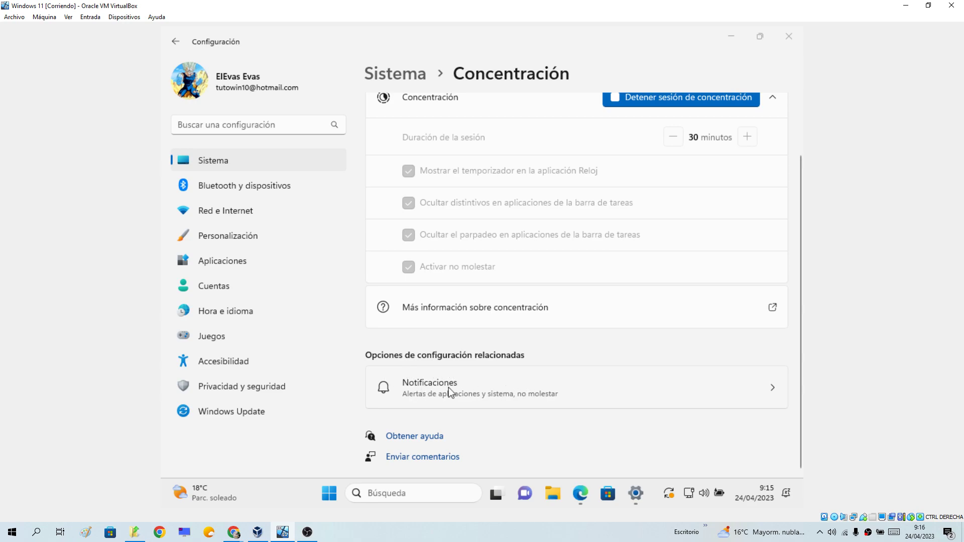
pyautogui.click(529, 384)
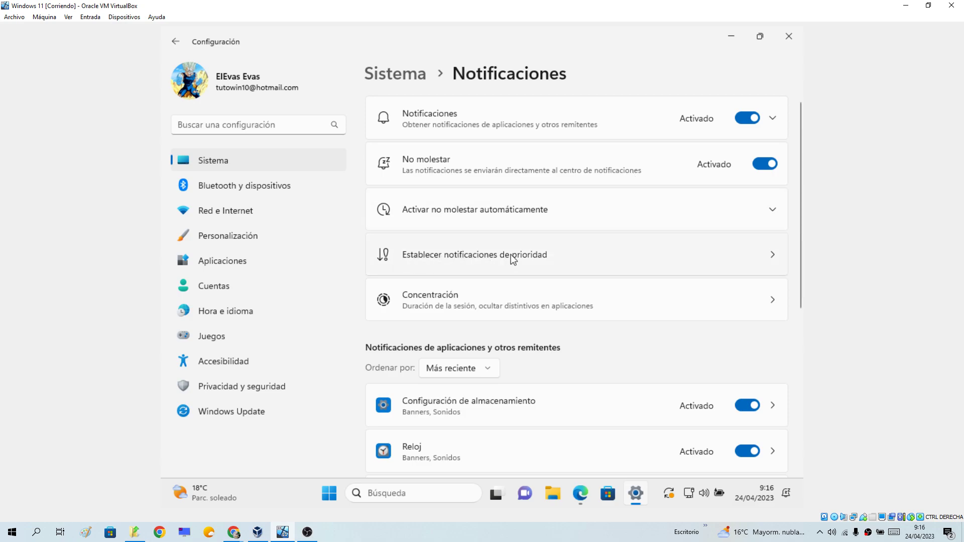
pyautogui.click(549, 253)
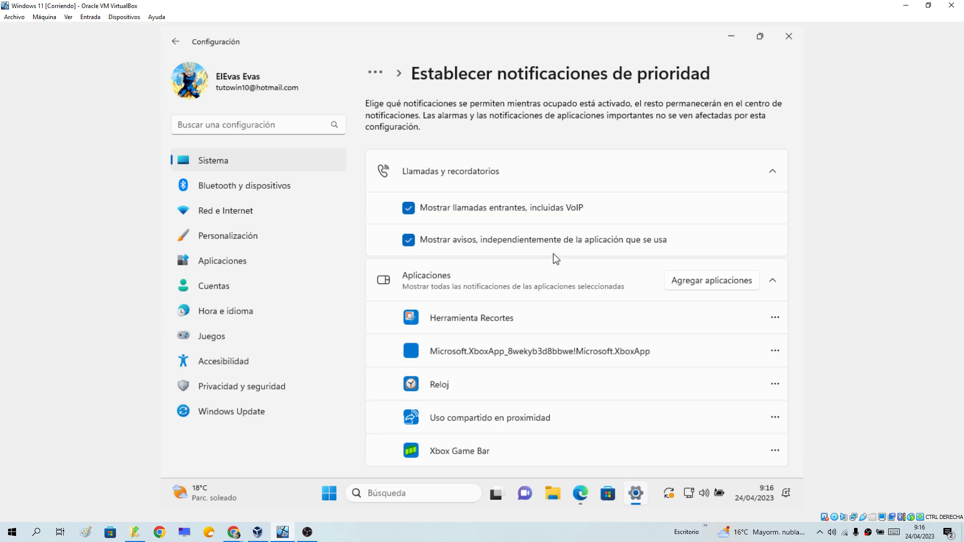
# Step: Turn the incoming calls and reminders options for priority notifications off and back on
pyautogui.click(408, 208)
pyautogui.click(409, 208)
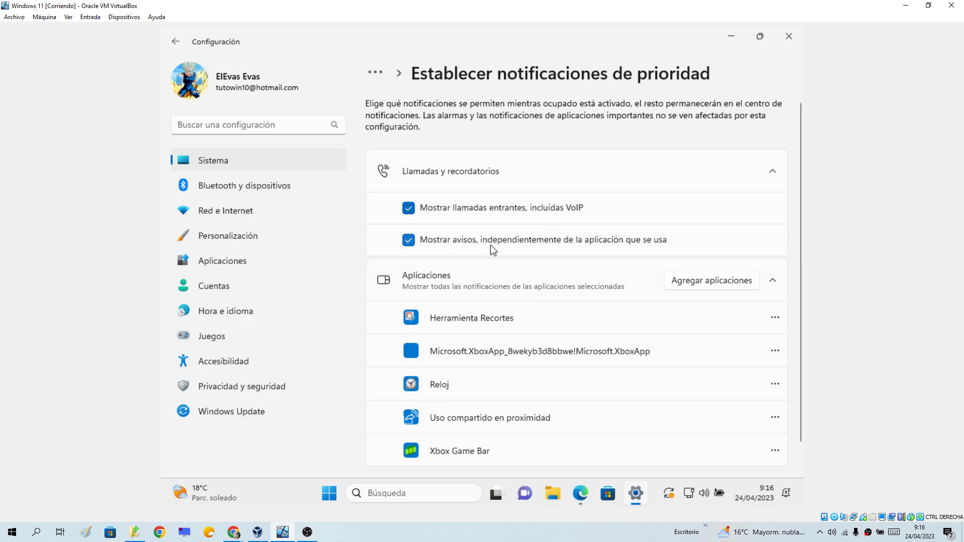
pyautogui.click(407, 241)
pyautogui.click(407, 241)
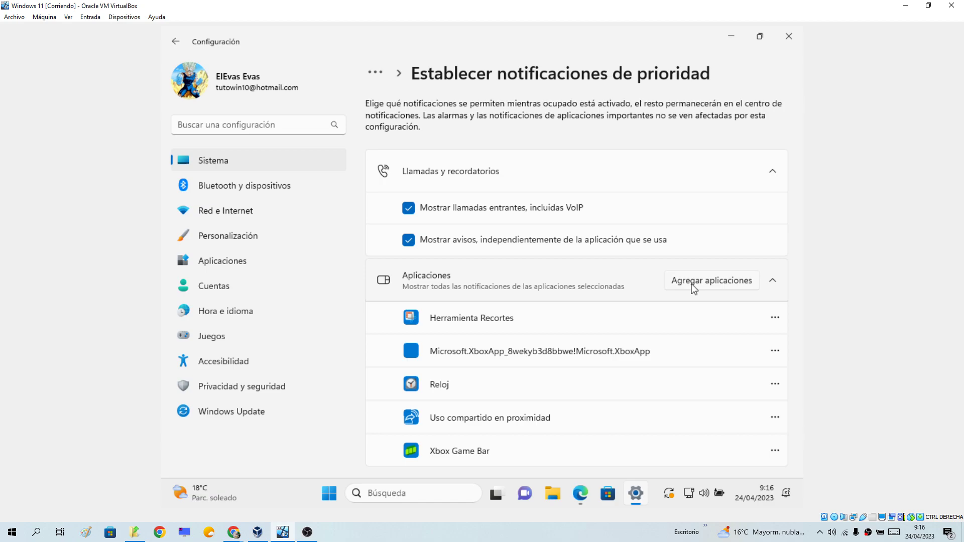
# Step: Add Microsoft Store to the applications allowed to send priority notifications, and minimize the Configuración window
pyautogui.click(691, 284)
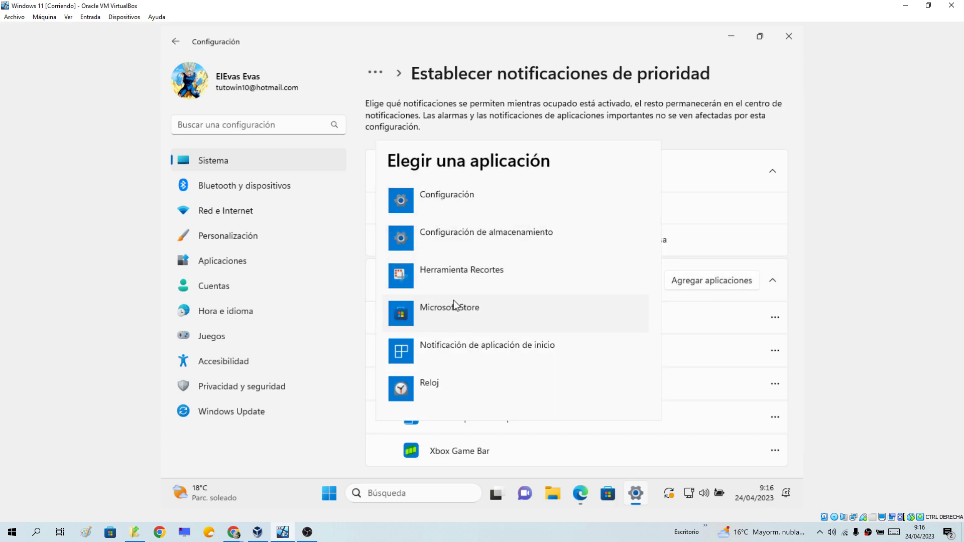
pyautogui.click(447, 318)
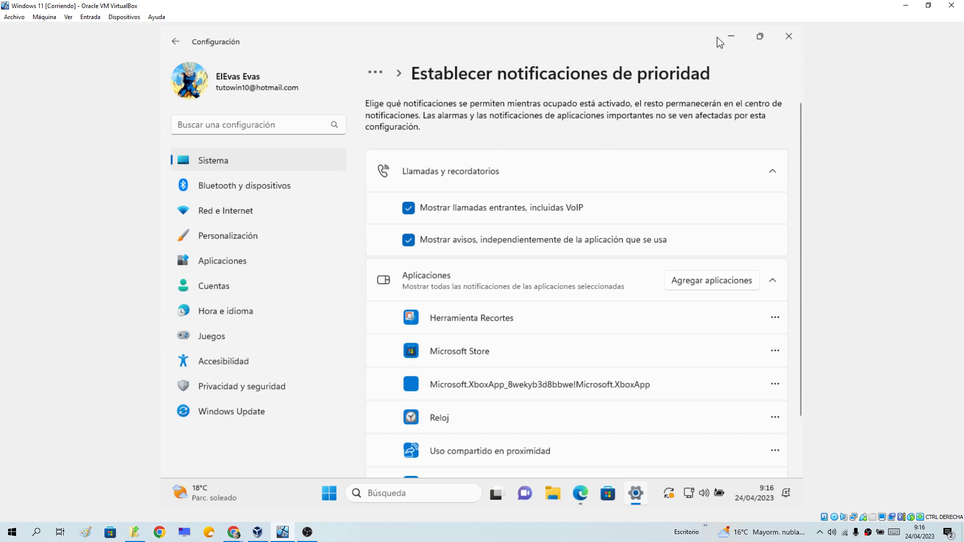
pyautogui.click(730, 36)
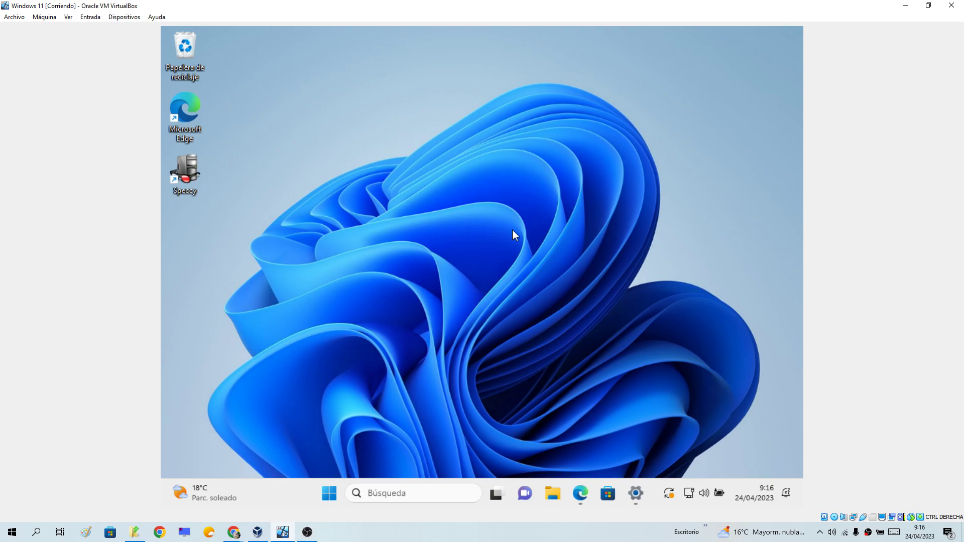
# Step: End the running focus session from the taskbar's notification and calendar flyout
pyautogui.click(785, 501)
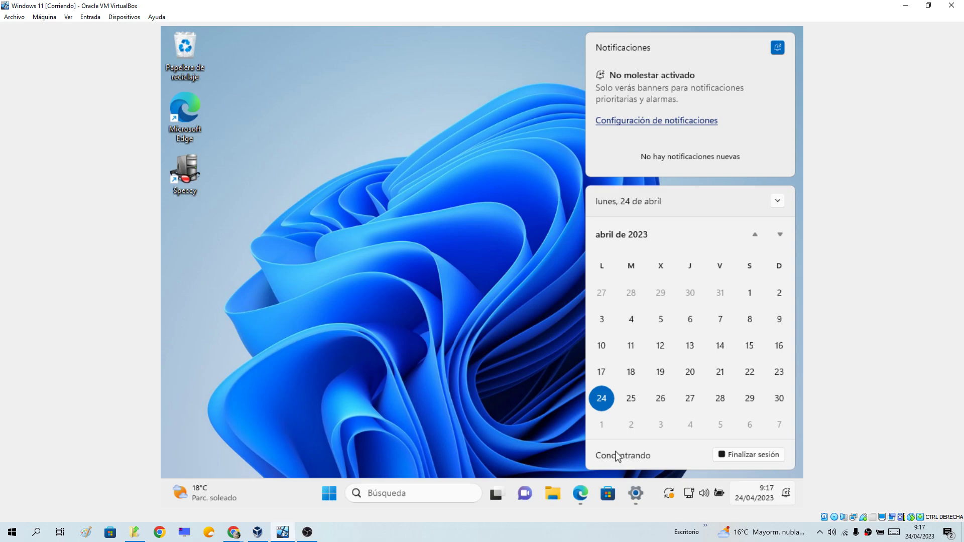
pyautogui.click(756, 455)
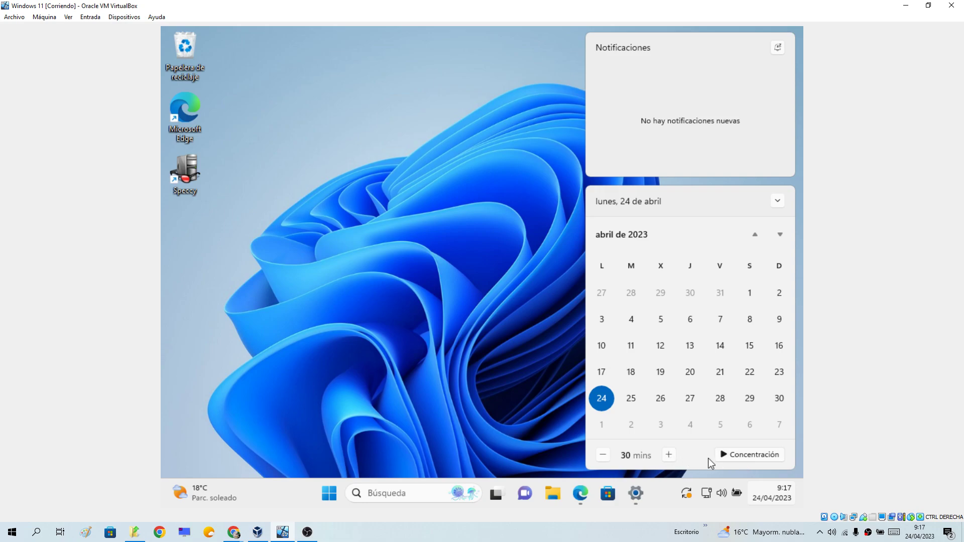
# Step: Start another 30-minute focus session from the calendar flyout, end it there and dismiss the flyout
pyautogui.click(736, 459)
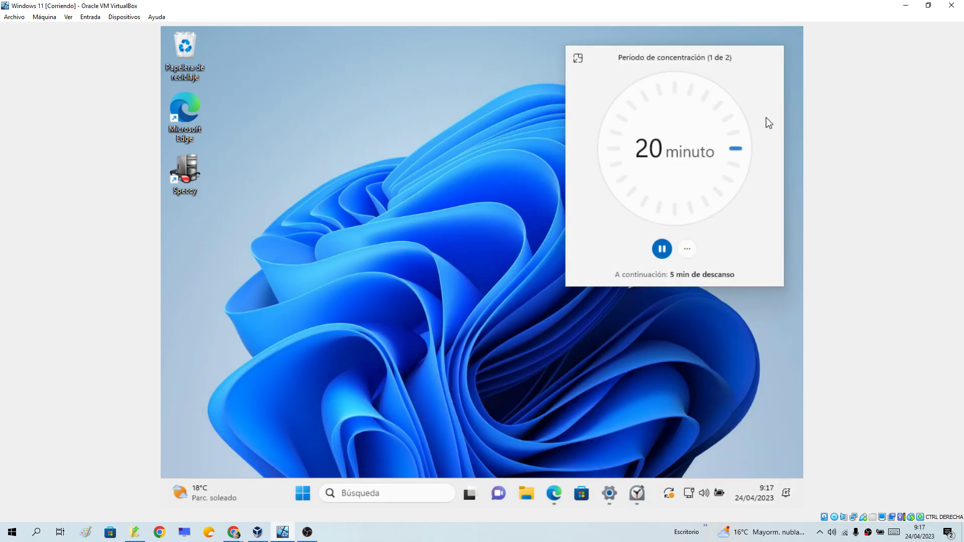
pyautogui.click(788, 493)
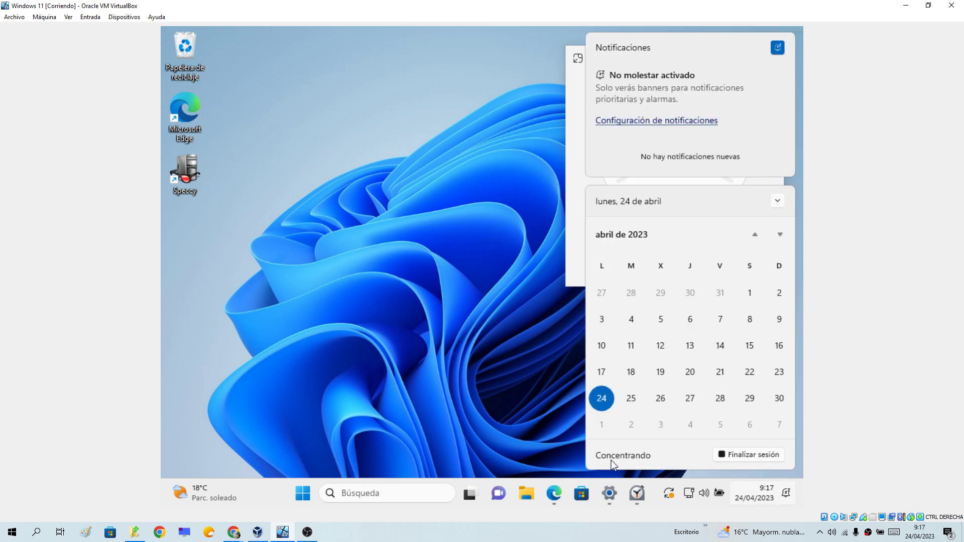
pyautogui.click(735, 456)
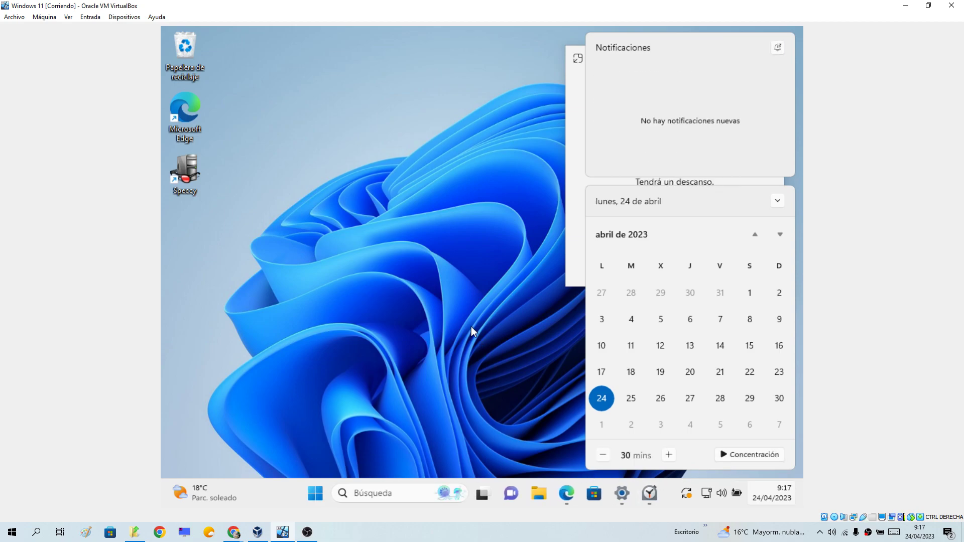
pyautogui.click(432, 274)
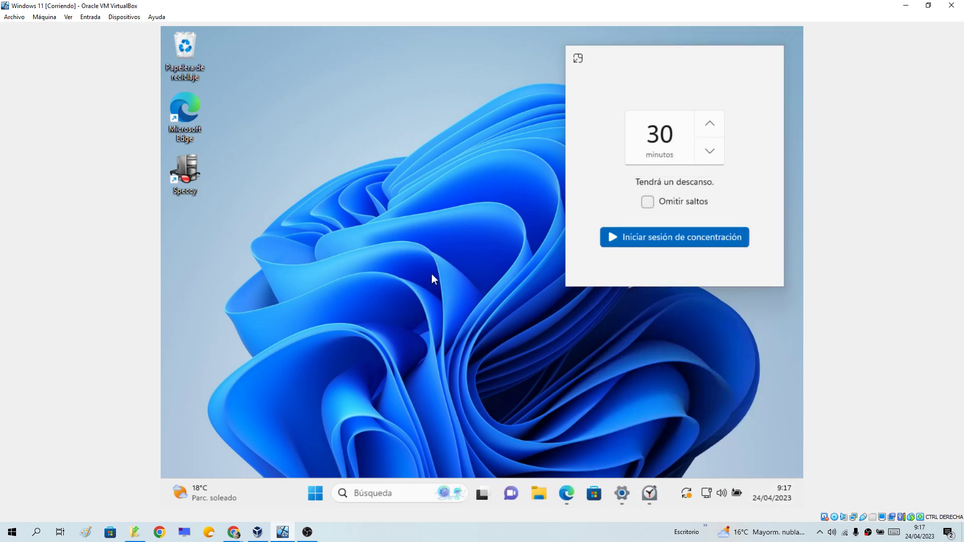